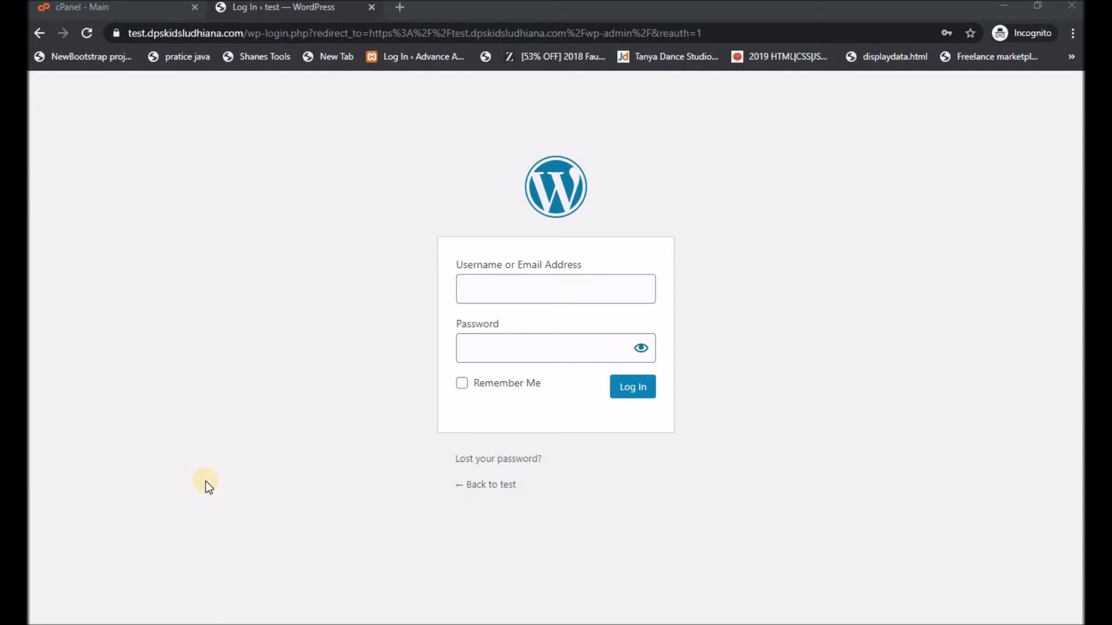
pyautogui.click(466, 291)
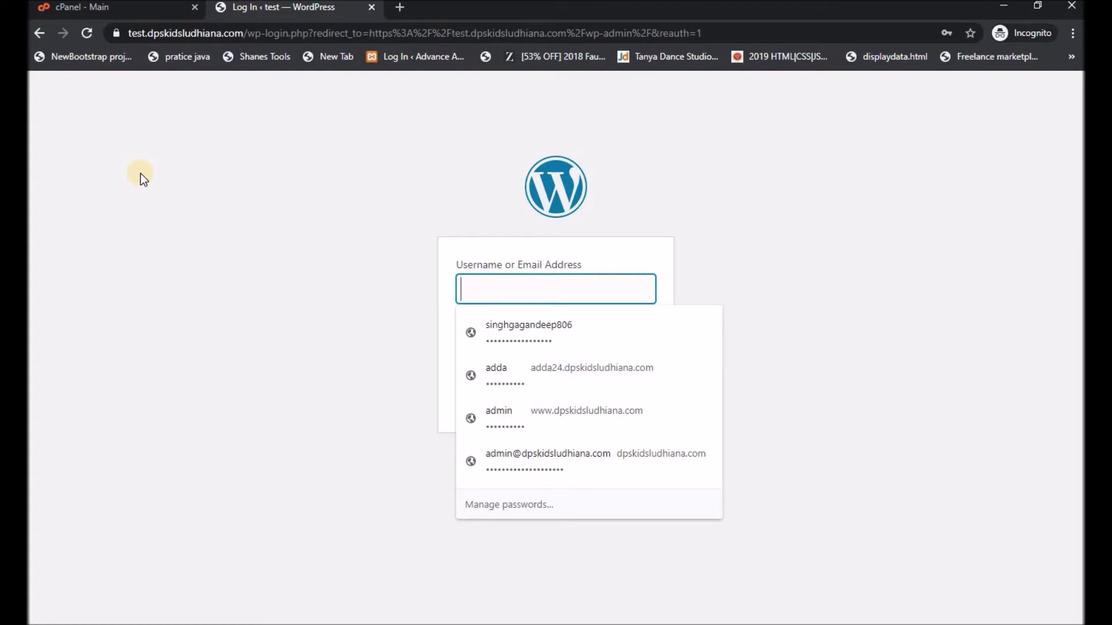
pyautogui.press('Escape')
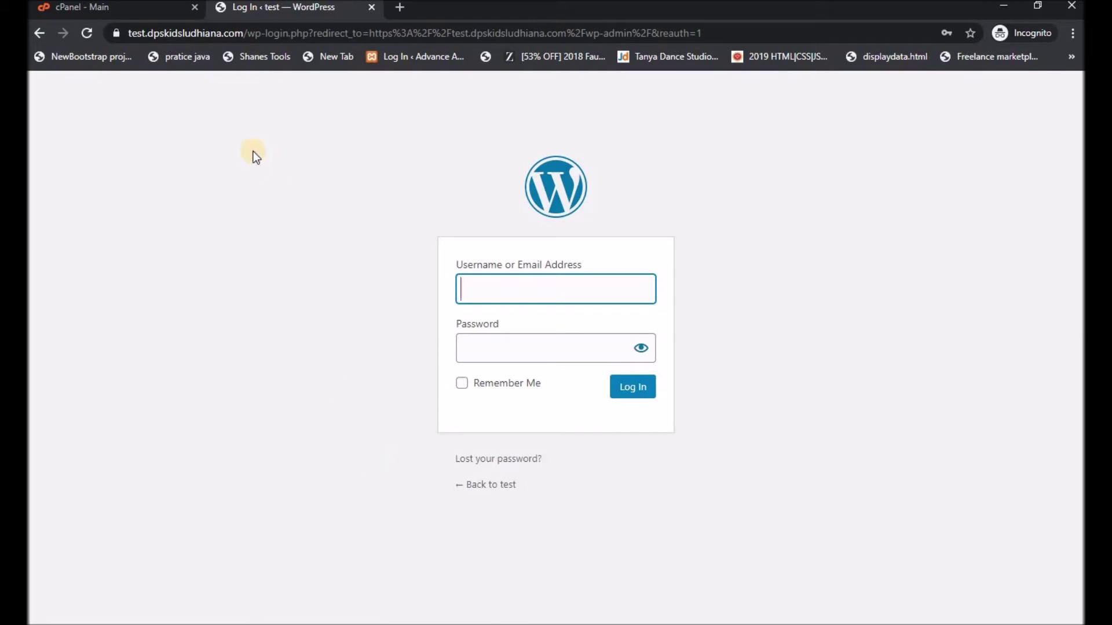
pyautogui.click(160, 13)
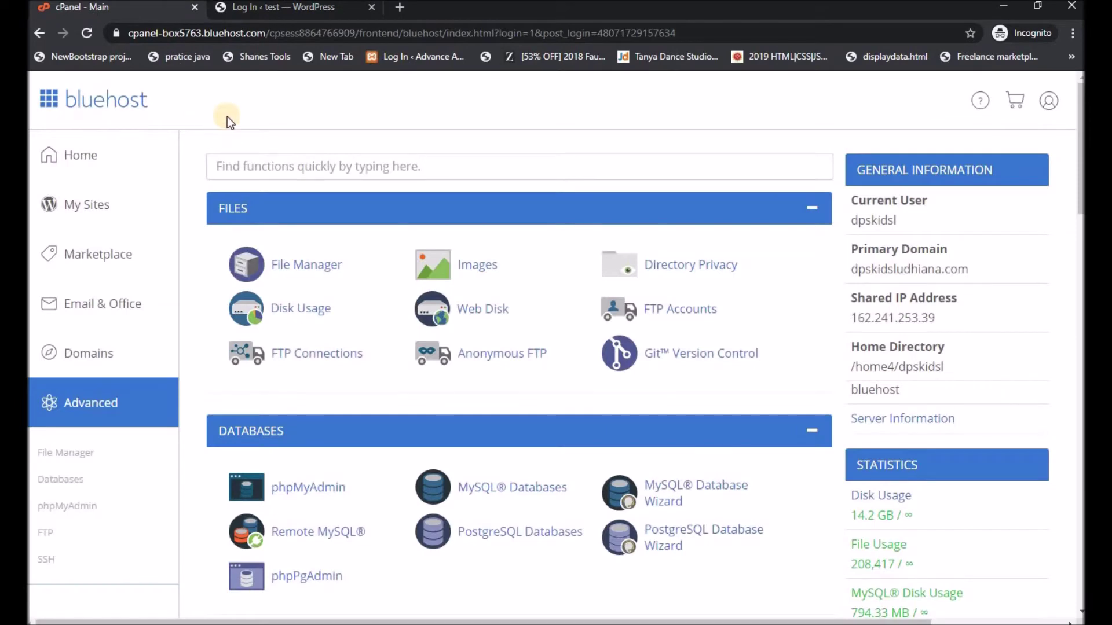
pyautogui.click(262, 13)
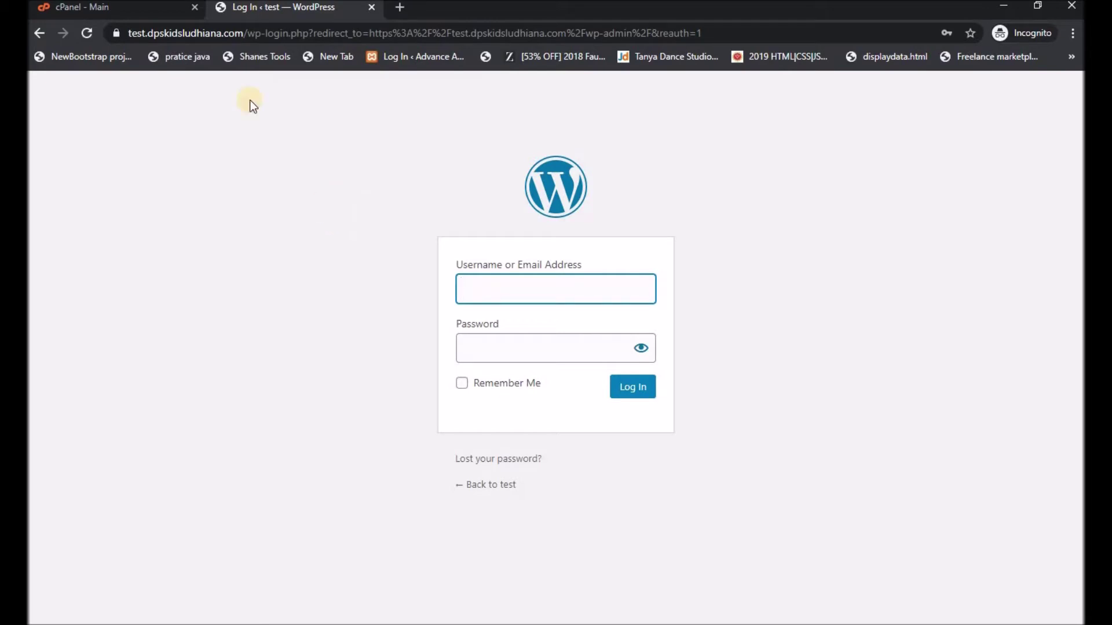
# Step: Open the hosting account's File Manager from cPanel and go into the public_html folder
pyautogui.click(158, 10)
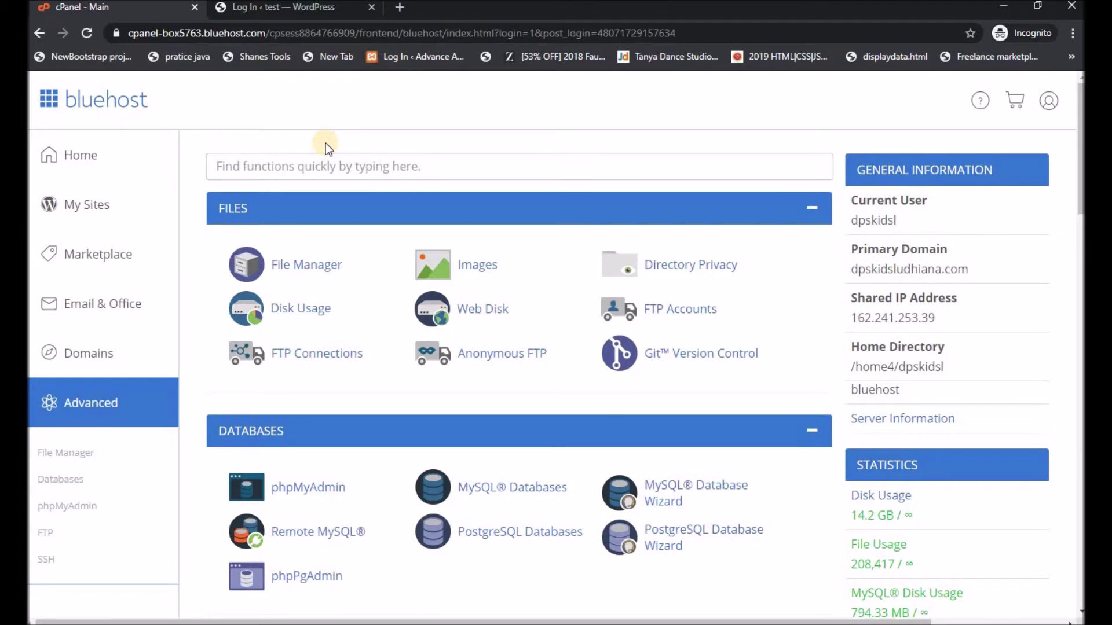
pyautogui.click(299, 266)
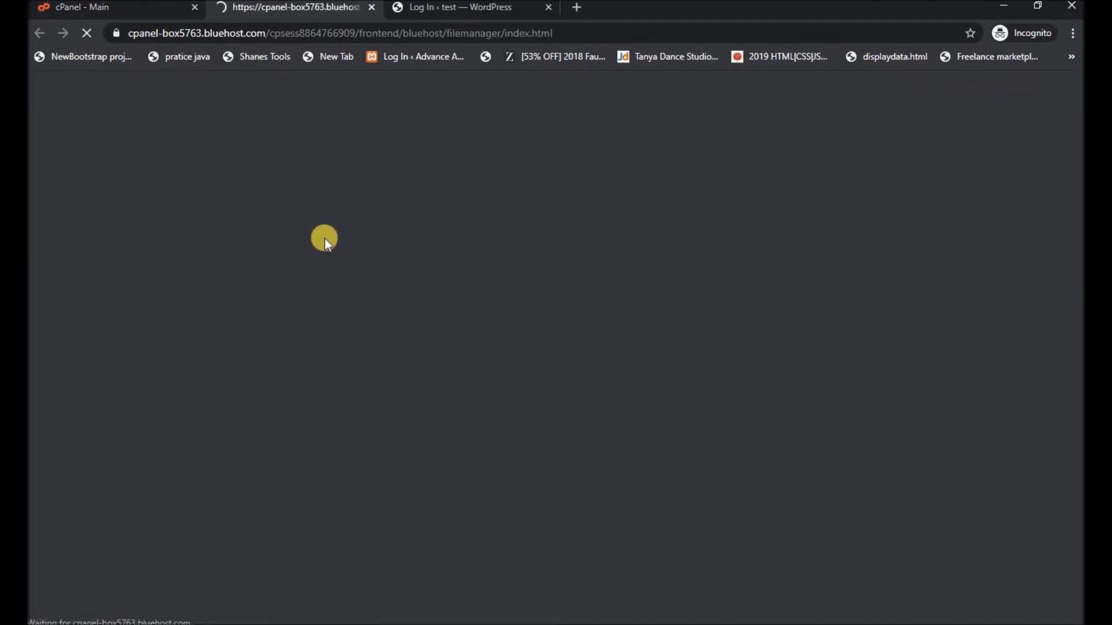
pyautogui.click(168, 7)
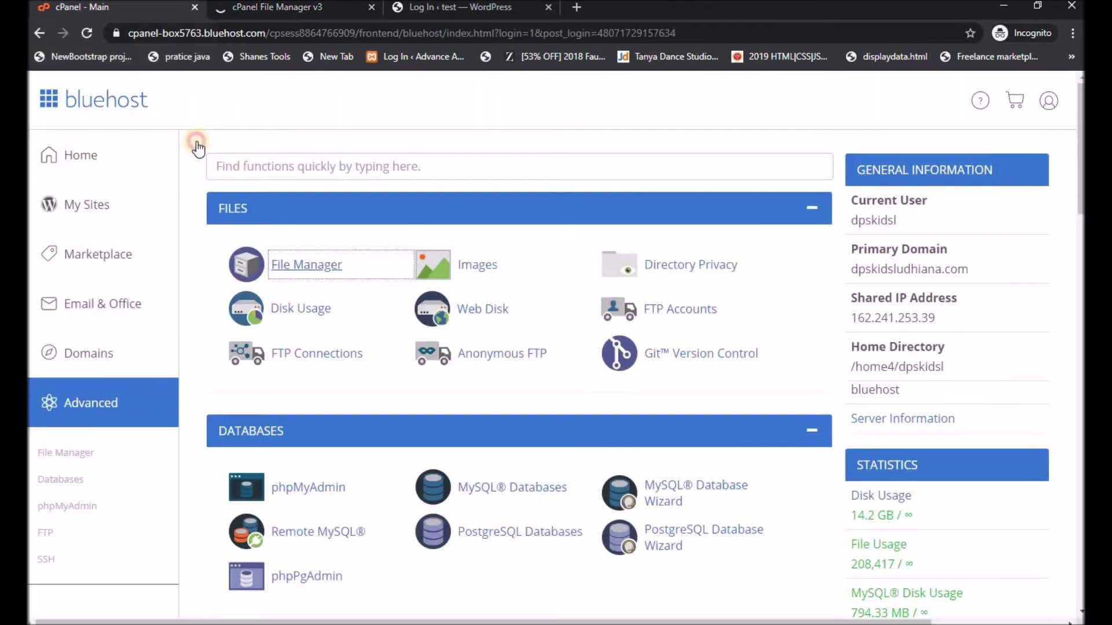
pyautogui.scroll(-1, 221, 168)
pyautogui.scroll(1, 242, 106)
pyautogui.click(273, 7)
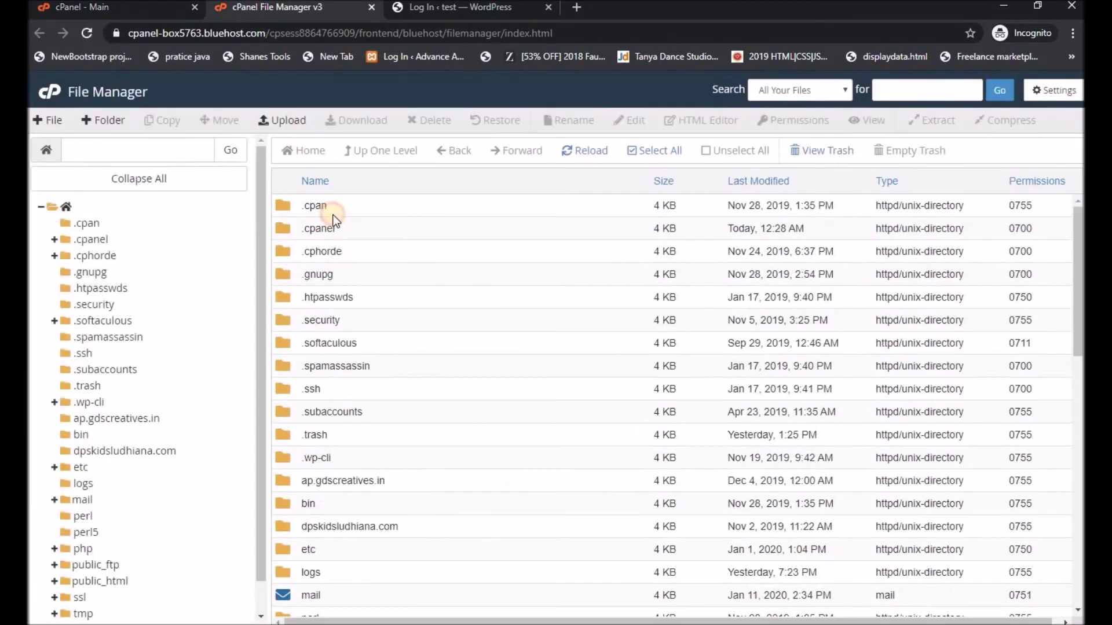
pyautogui.scroll(-5, 365, 322)
pyautogui.doubleClick(378, 415)
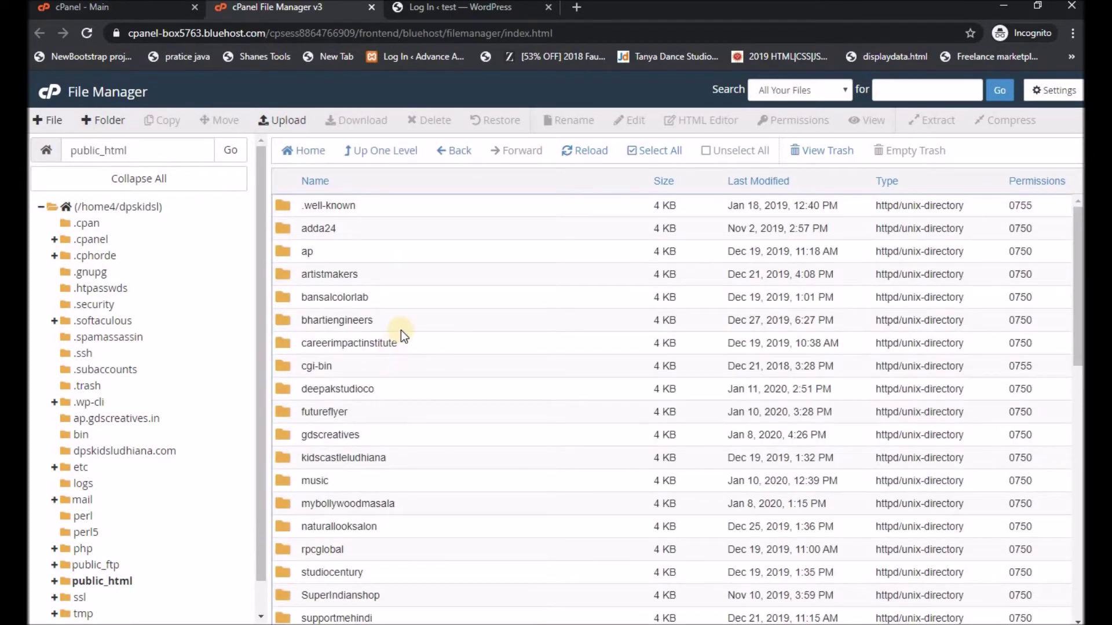
# Step: Navigate to the phlox-child theme folder of the test site, under test/wp-content/themes
pyautogui.scroll(-4, 401, 330)
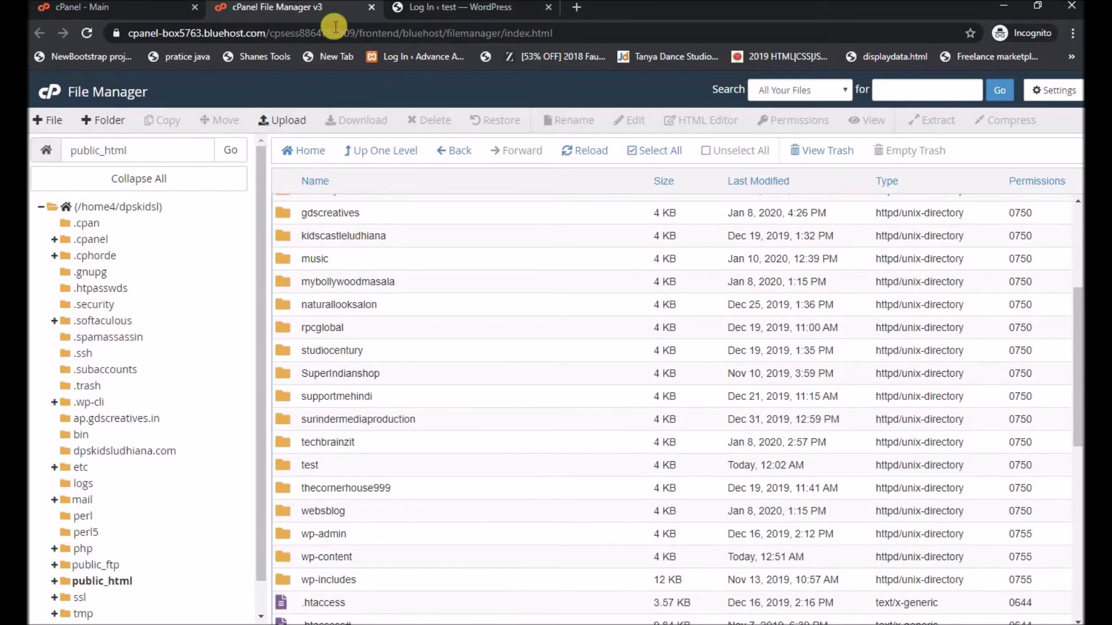
pyautogui.click(416, 11)
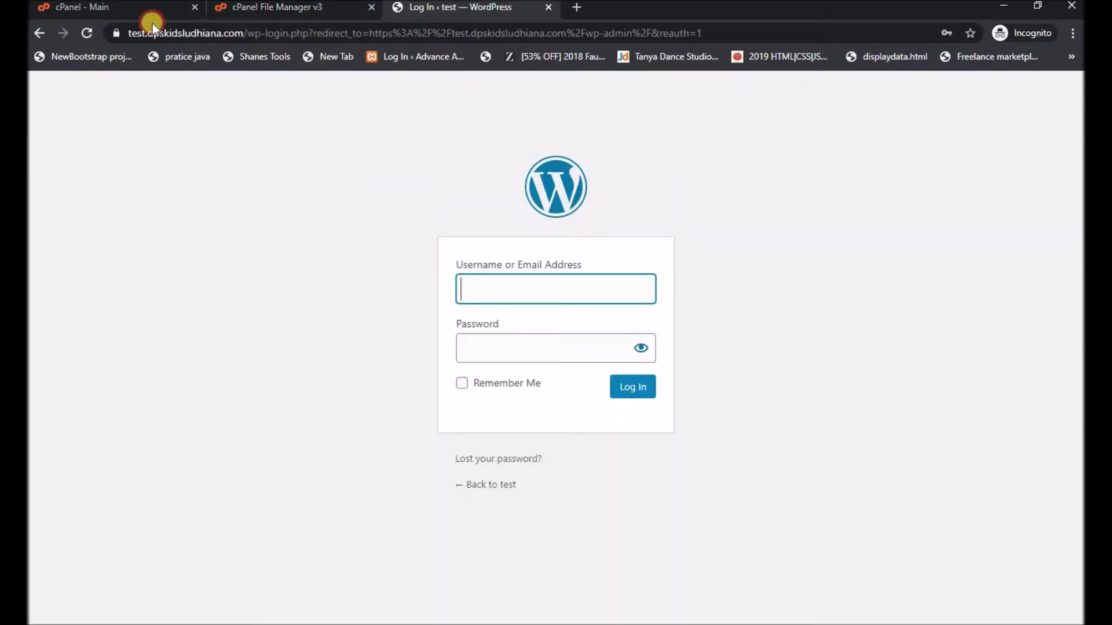
pyautogui.click(267, 8)
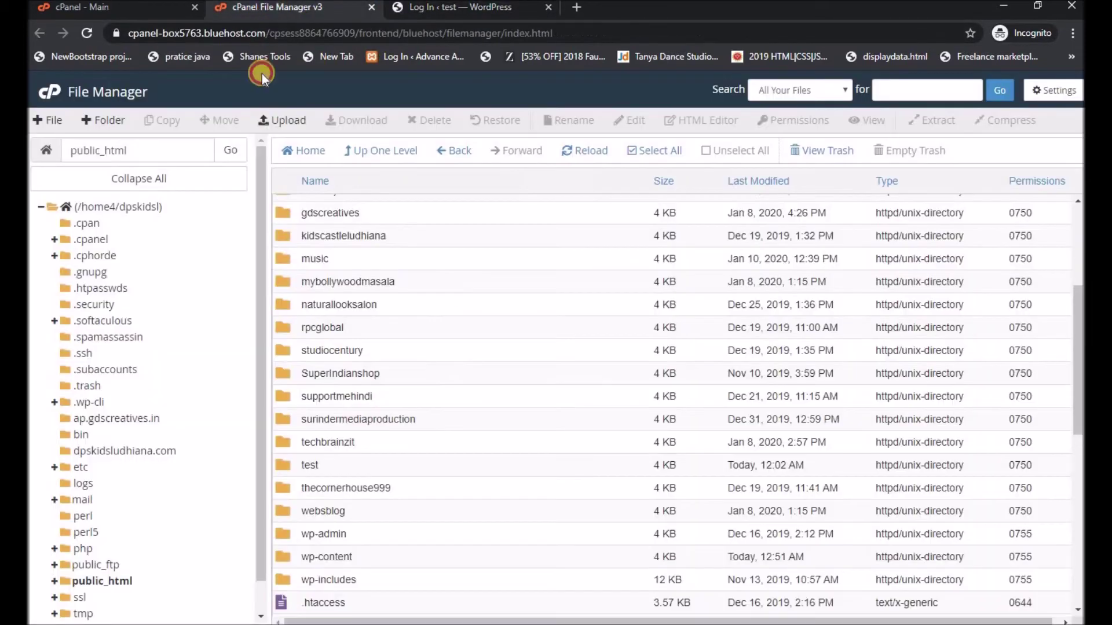
pyautogui.doubleClick(342, 465)
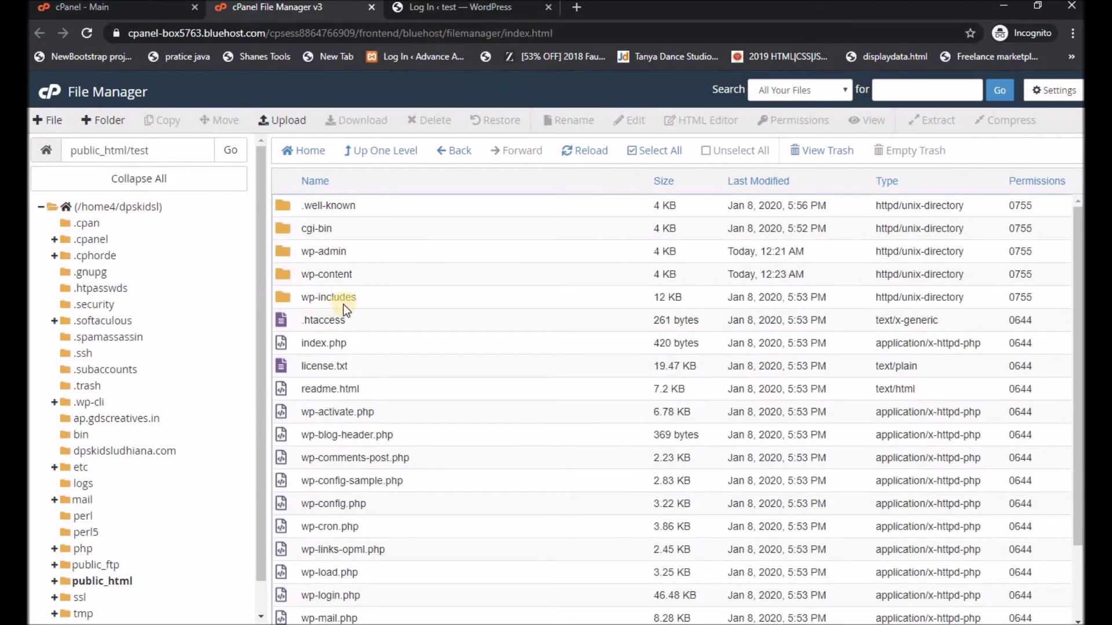
pyautogui.doubleClick(374, 277)
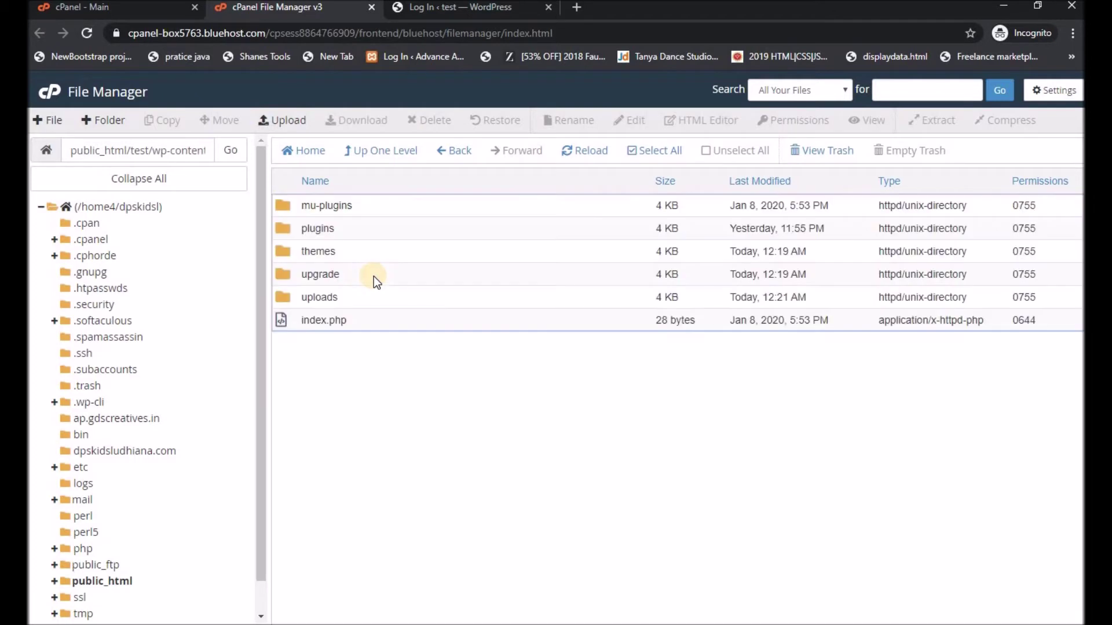
pyautogui.doubleClick(381, 251)
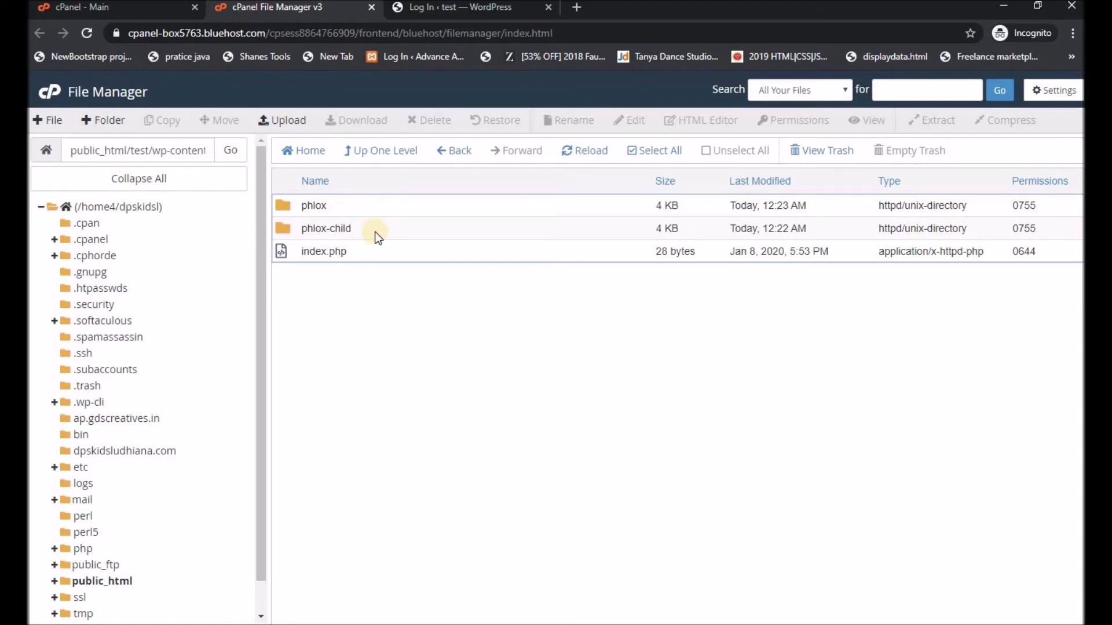
pyautogui.doubleClick(375, 231)
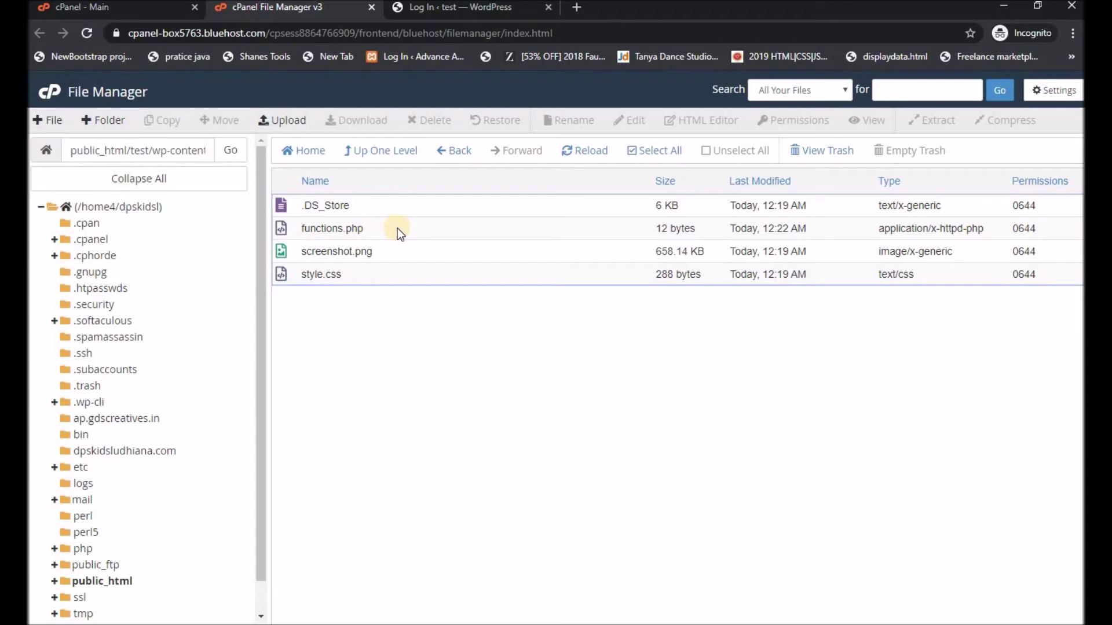
# Step: Open the child theme's functions.php in the code editor, accepting the encoding prompt
pyautogui.click(377, 228)
pyautogui.rightClick(378, 229)
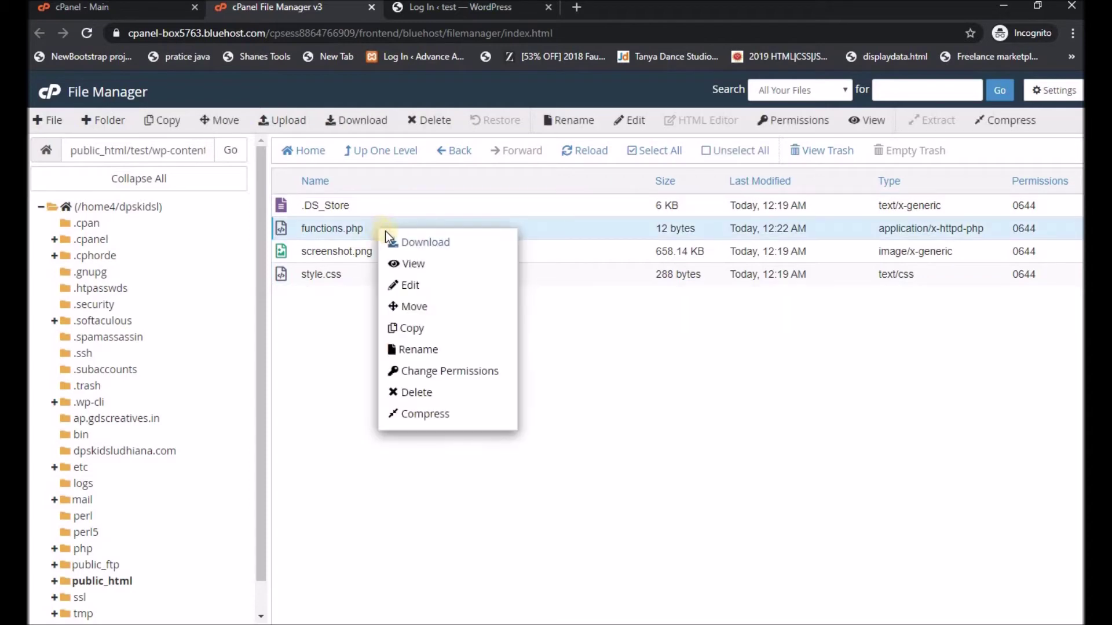
pyautogui.click(417, 284)
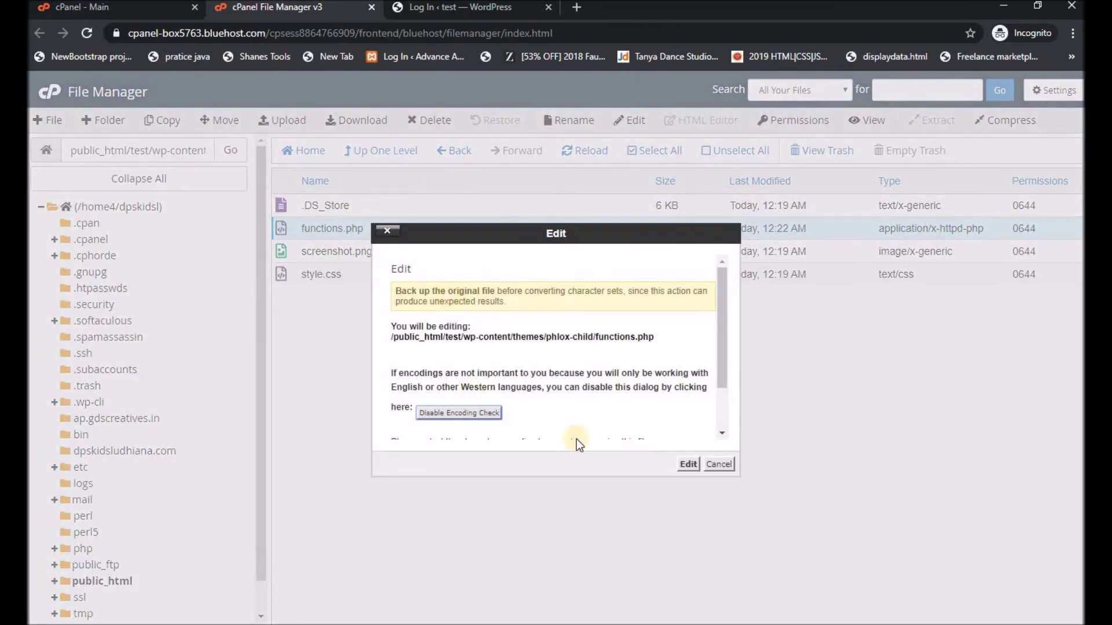
pyautogui.click(682, 464)
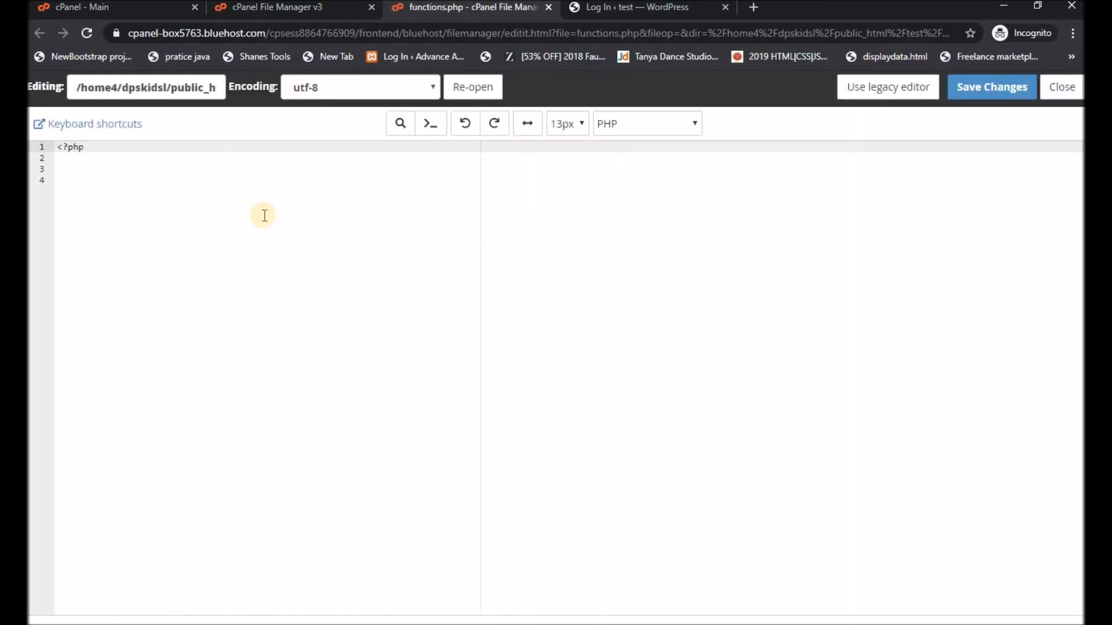
pyautogui.click(304, 12)
pyautogui.click(595, 12)
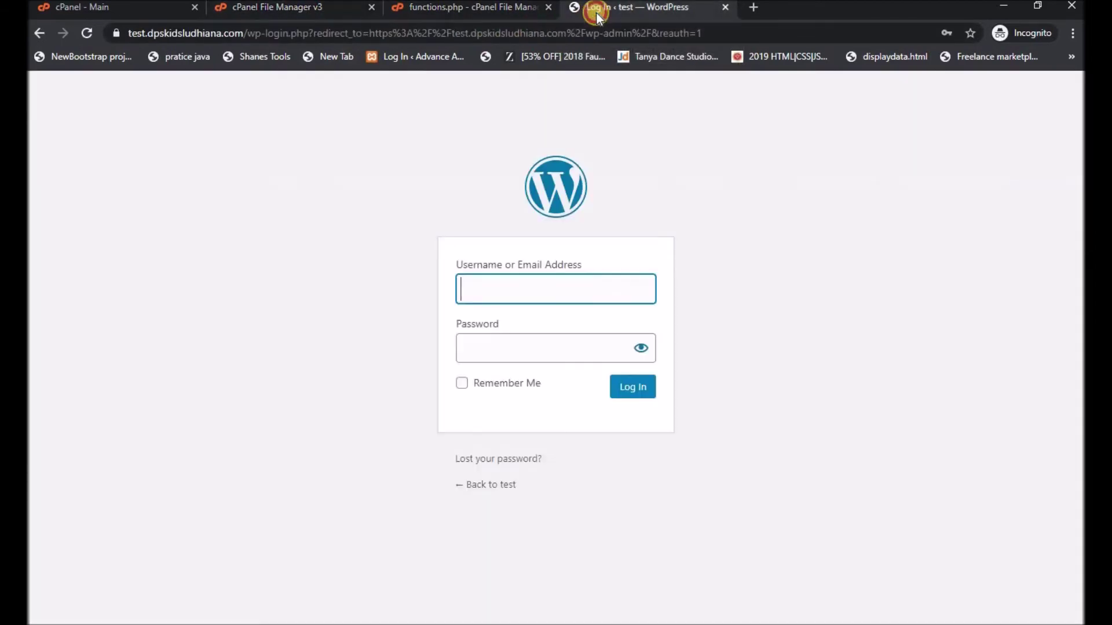
pyautogui.click(302, 8)
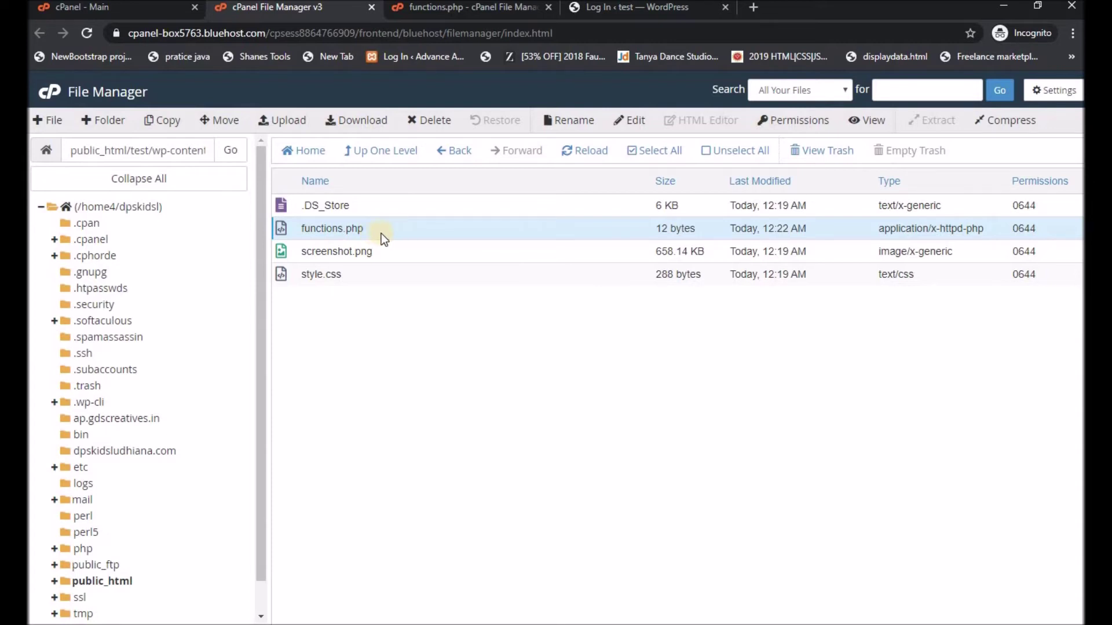
pyautogui.click(440, 7)
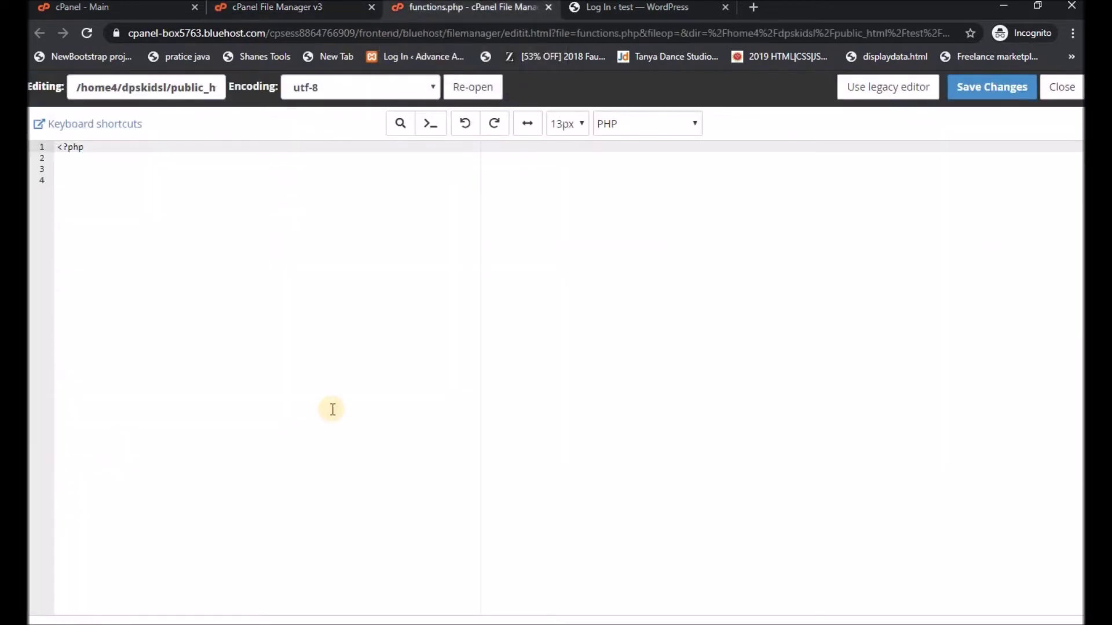
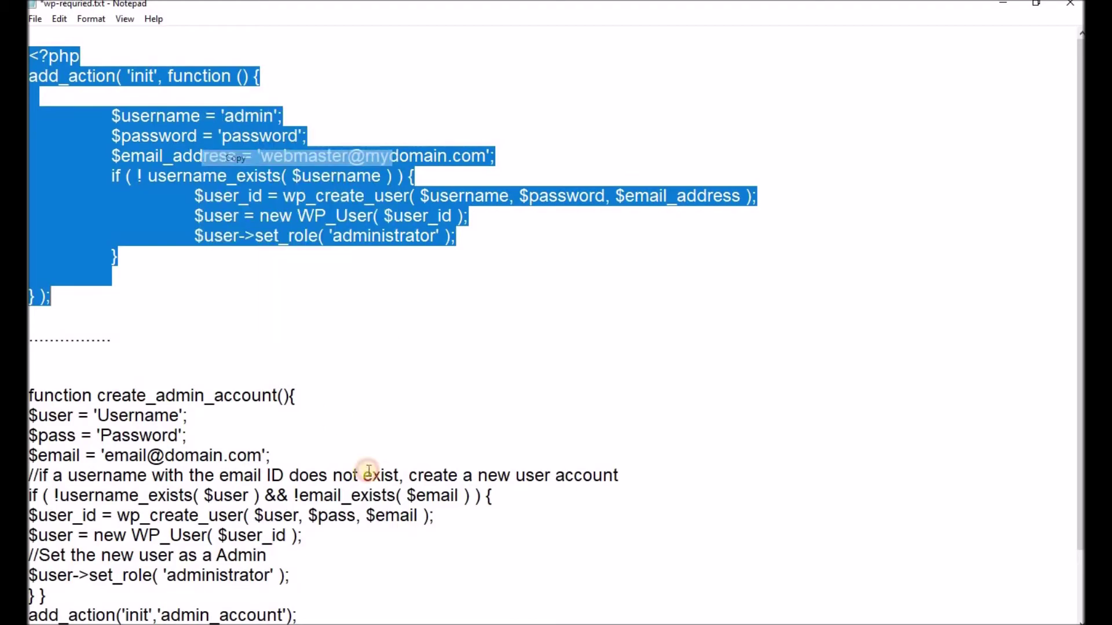
# Step: Replace the contents of functions.php with the administrator-creation snippet copied from wp-requried.txt, and set its username to websblog
pyautogui.hotkey('alt', 'Tab')
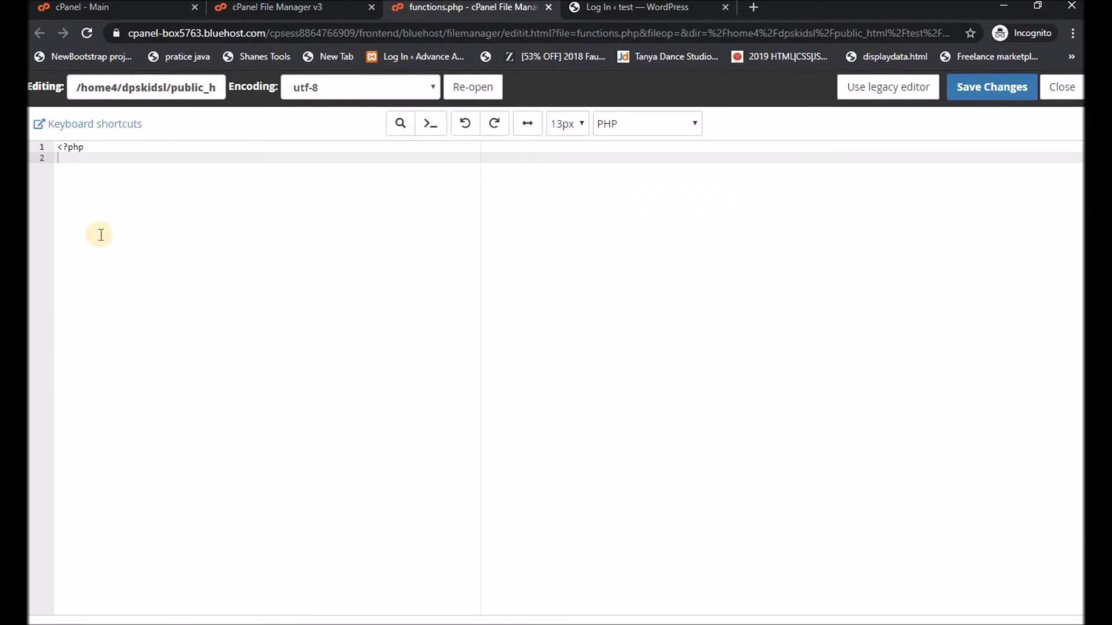
pyautogui.hotkey('ctrl', 'a')
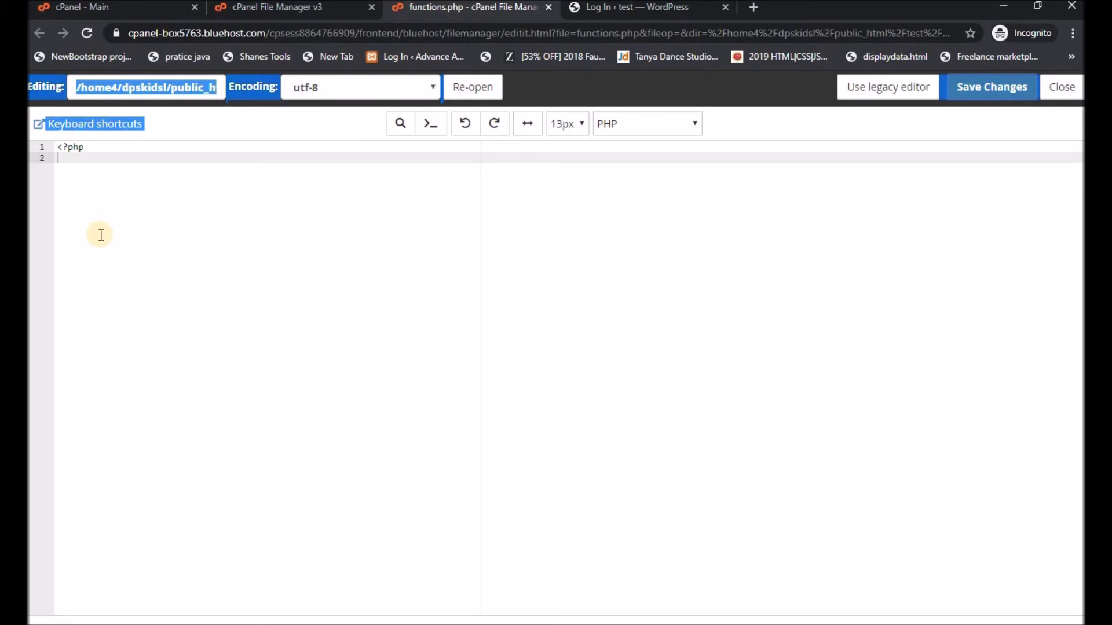
pyautogui.click(101, 235)
pyautogui.hotkey('ctrl', 'a')
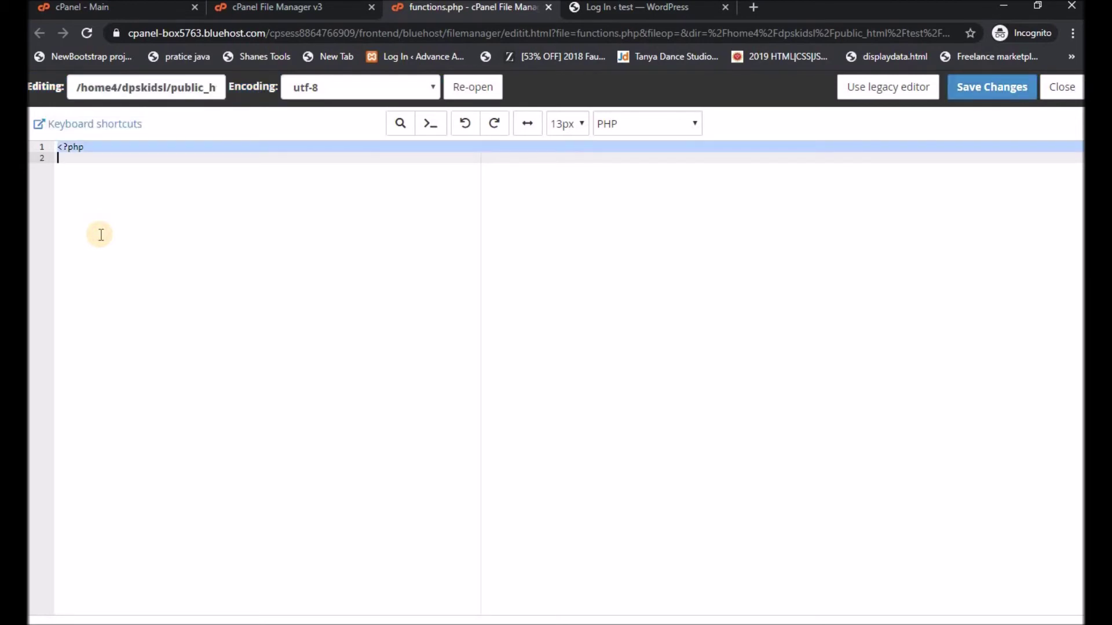
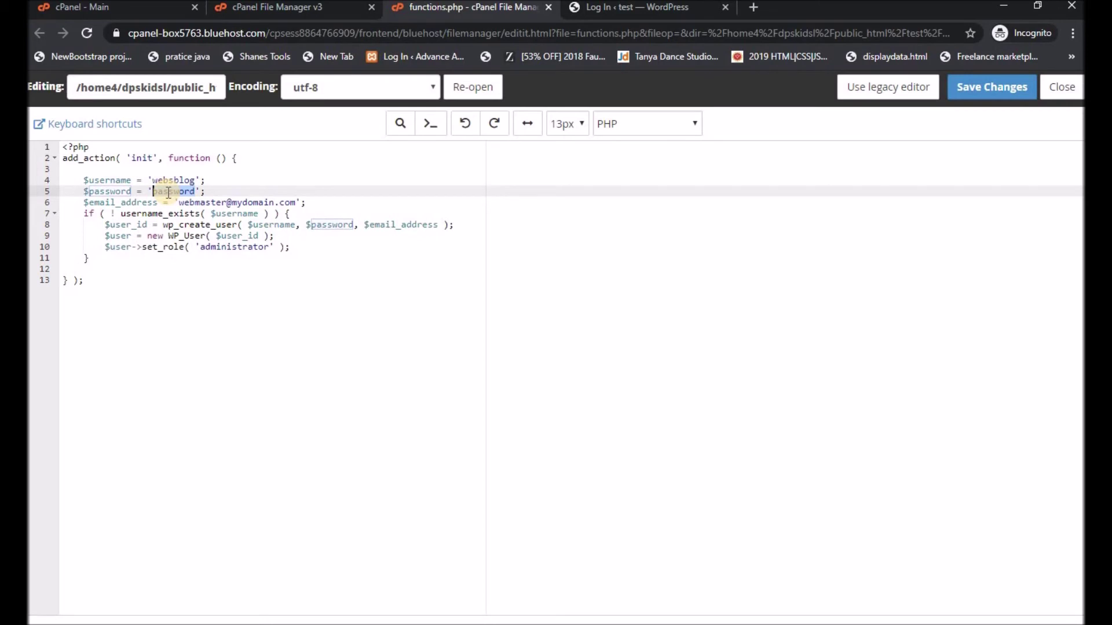
# Step: Replace the placeholder in the snippet's password line with the new account's password and save functions.php
pyautogui.press('BackSpace')
pyautogui.moveTo(179, 202); pyautogui.dragTo(296, 204)
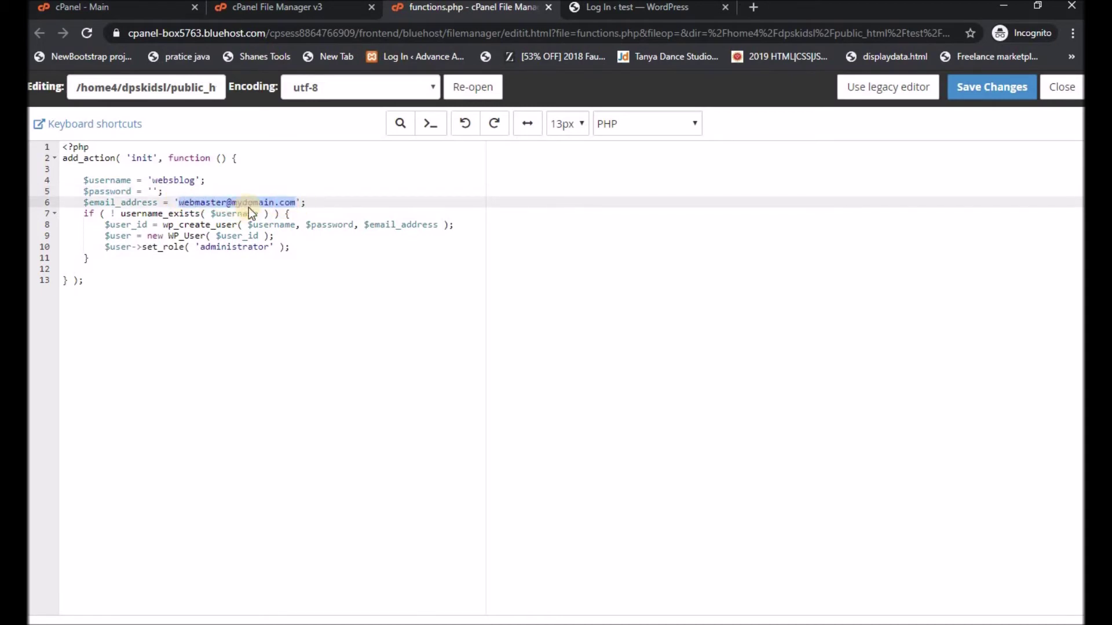
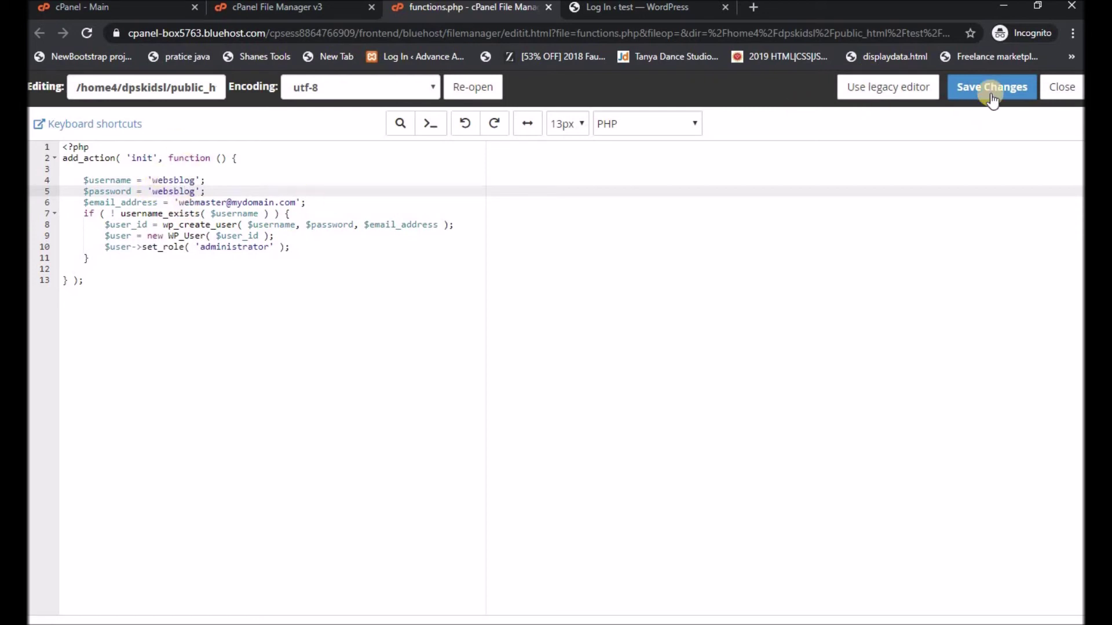
pyautogui.click(991, 86)
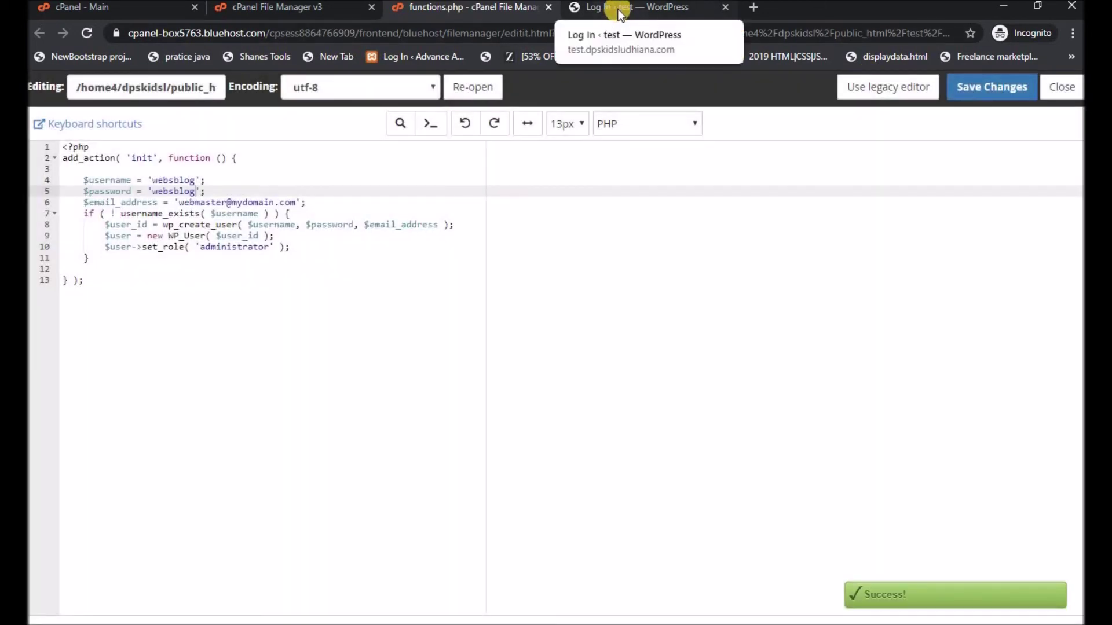
# Step: Log in to the test site's WordPress admin with the username websblog and the new account's password
pyautogui.click(618, 10)
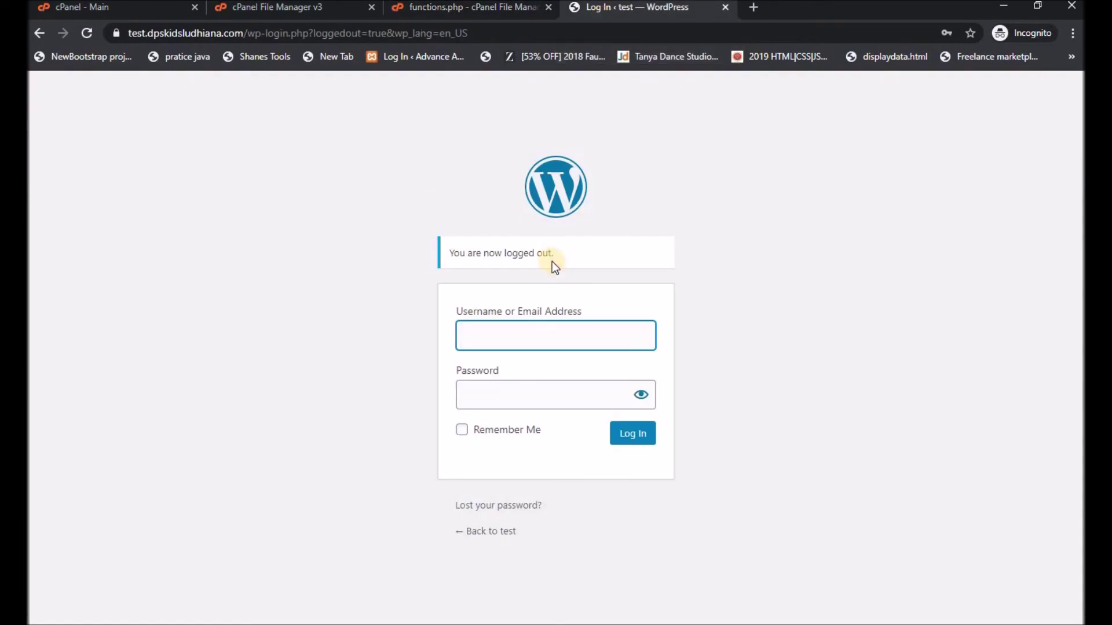
pyautogui.click(511, 331)
pyautogui.write('websb')
pyautogui.press('Down')
pyautogui.press('Return')
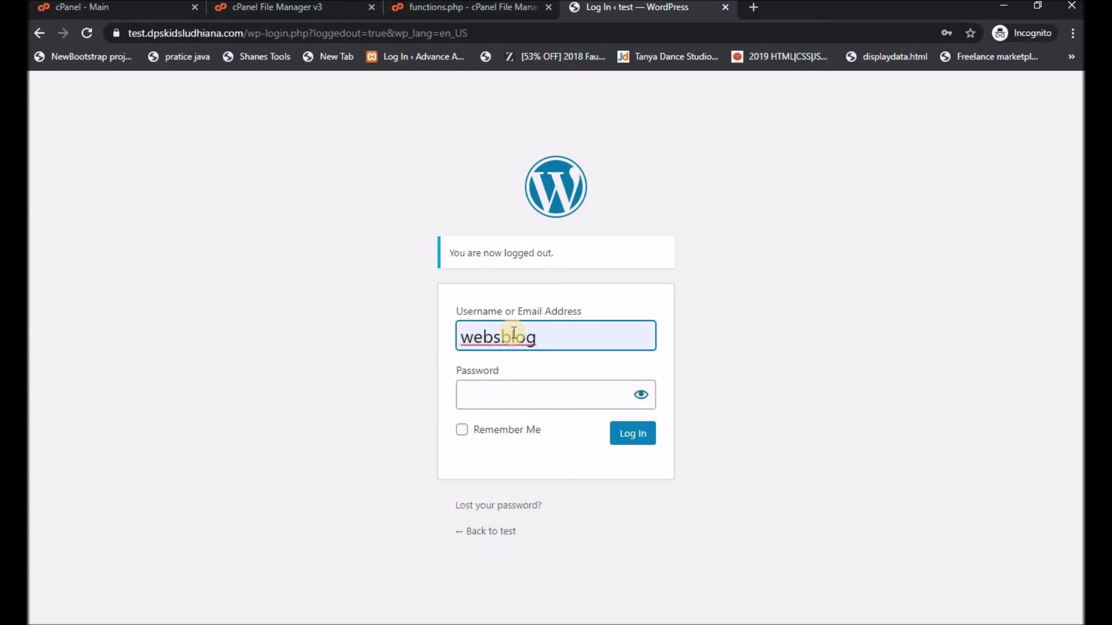
pyautogui.doubleClick(513, 335)
pyautogui.press('Tab')
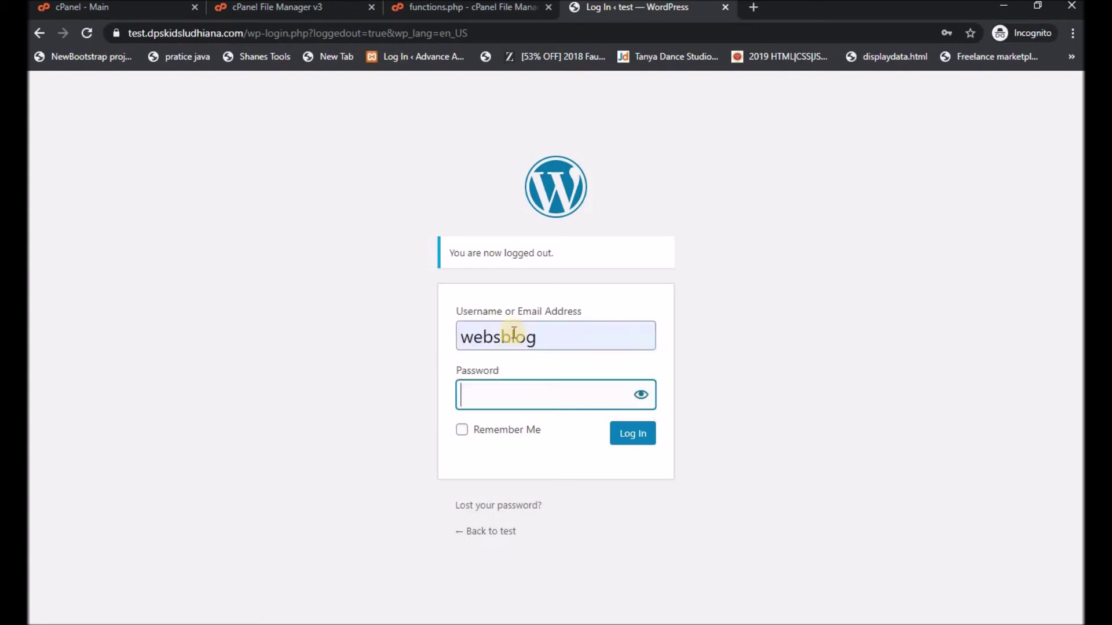
pyautogui.write('********')
pyautogui.click(643, 396)
pyautogui.click(616, 435)
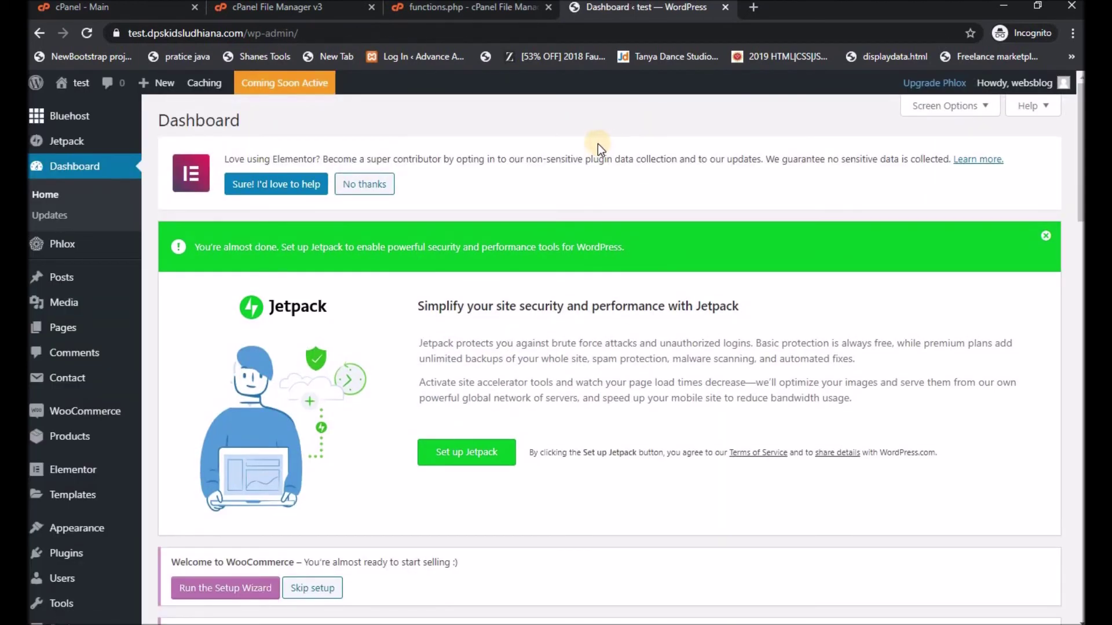
pyautogui.moveTo(1014, 83)
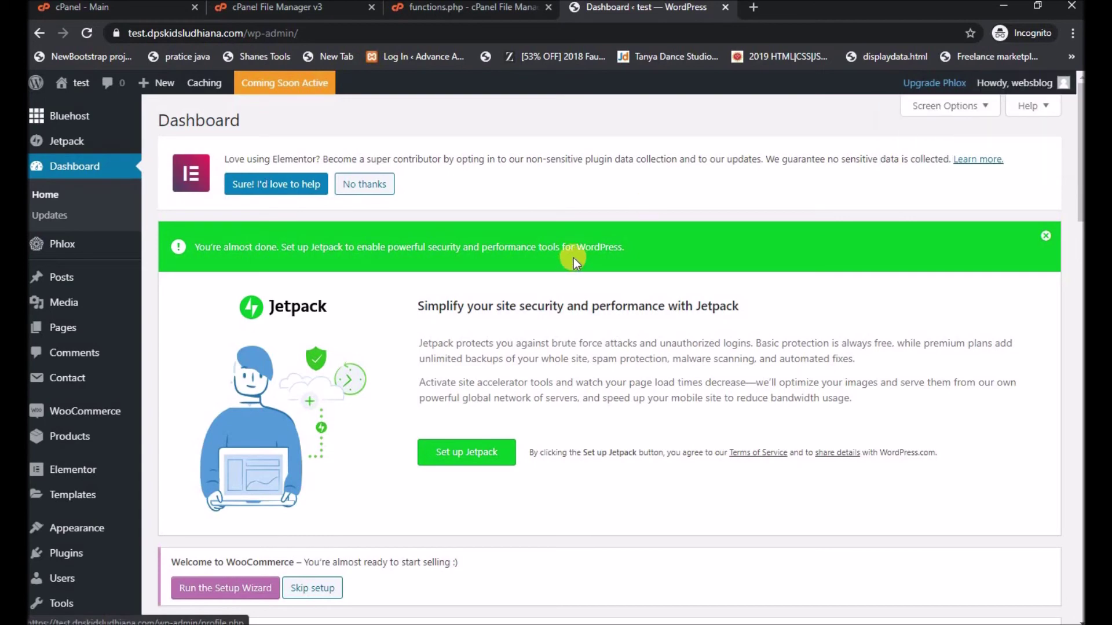
# Step: Open the WordPress list of all users to check the administrator accounts, including websblog
pyautogui.scroll(-1, 395, 280)
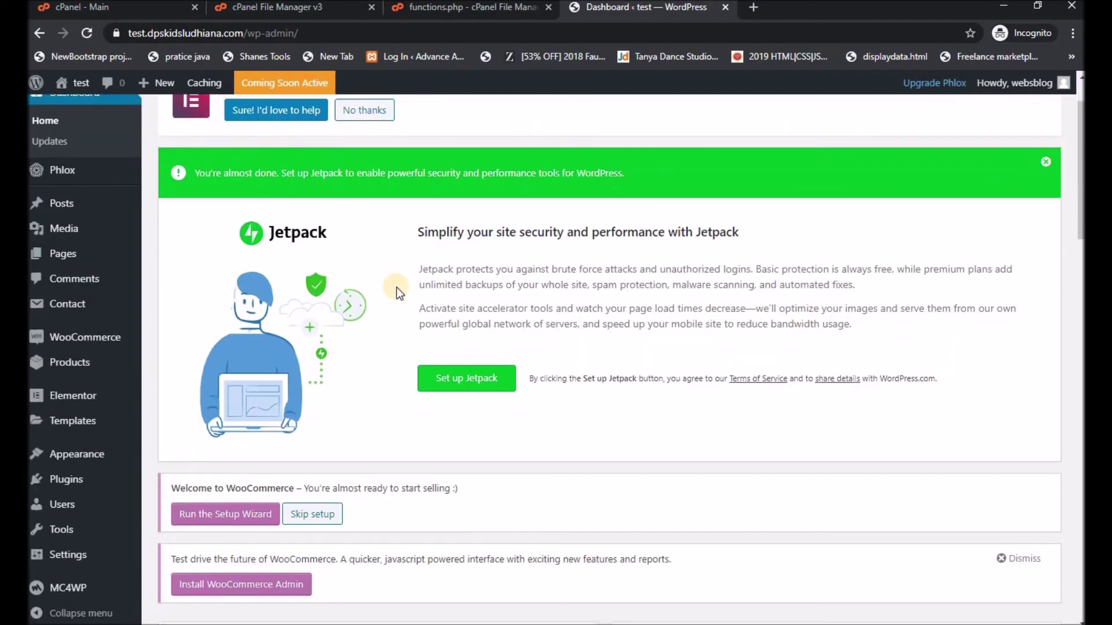
pyautogui.moveTo(68, 516)
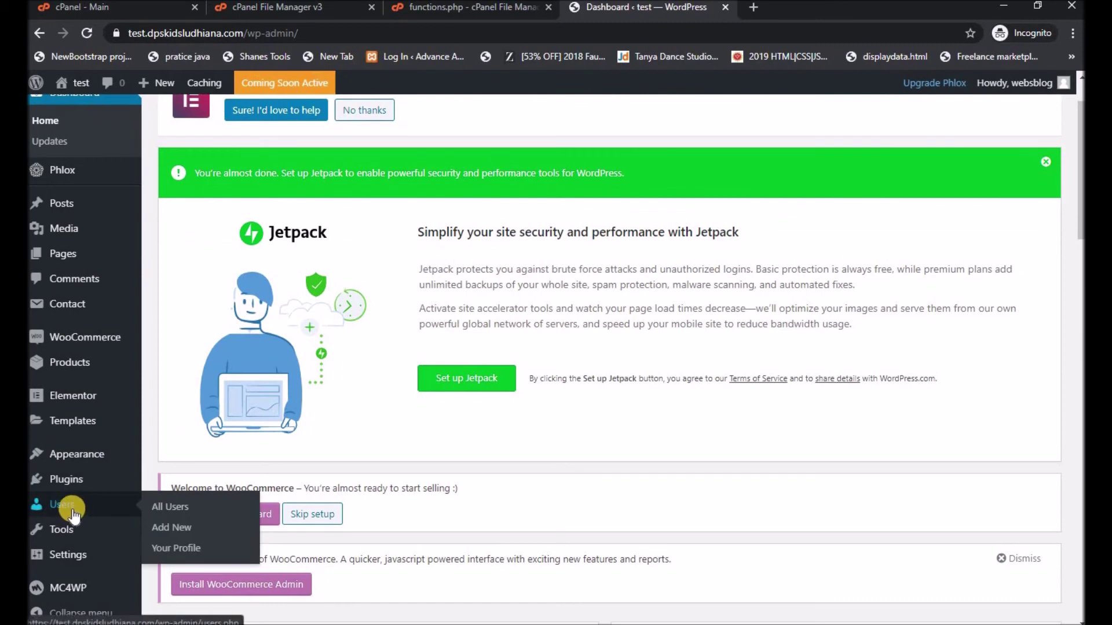
pyautogui.click(65, 508)
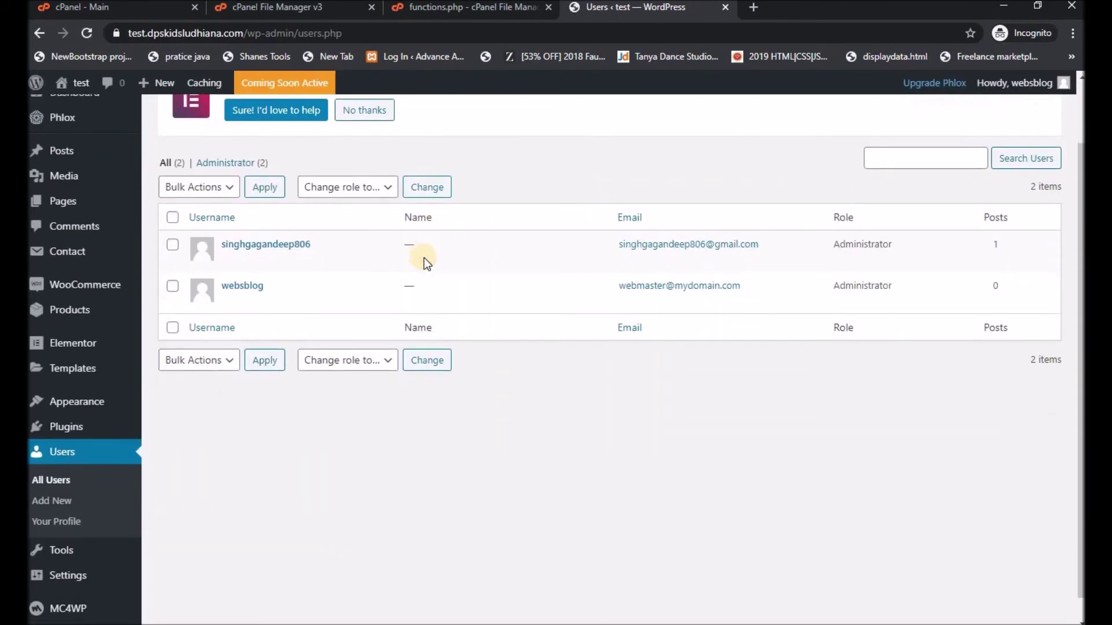
pyautogui.moveTo(359, 274)
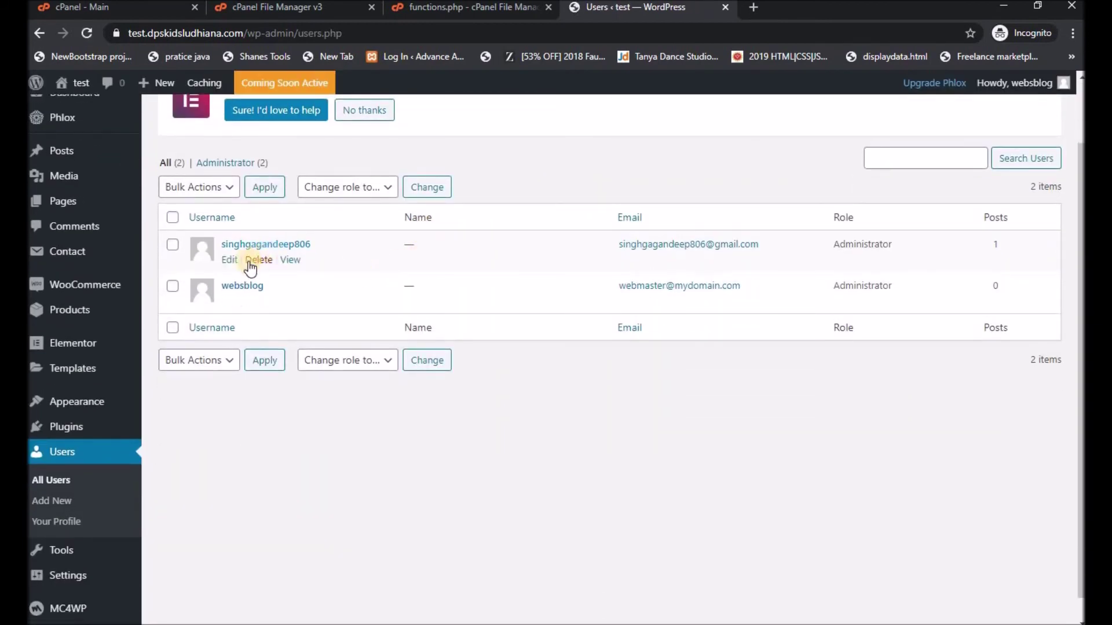
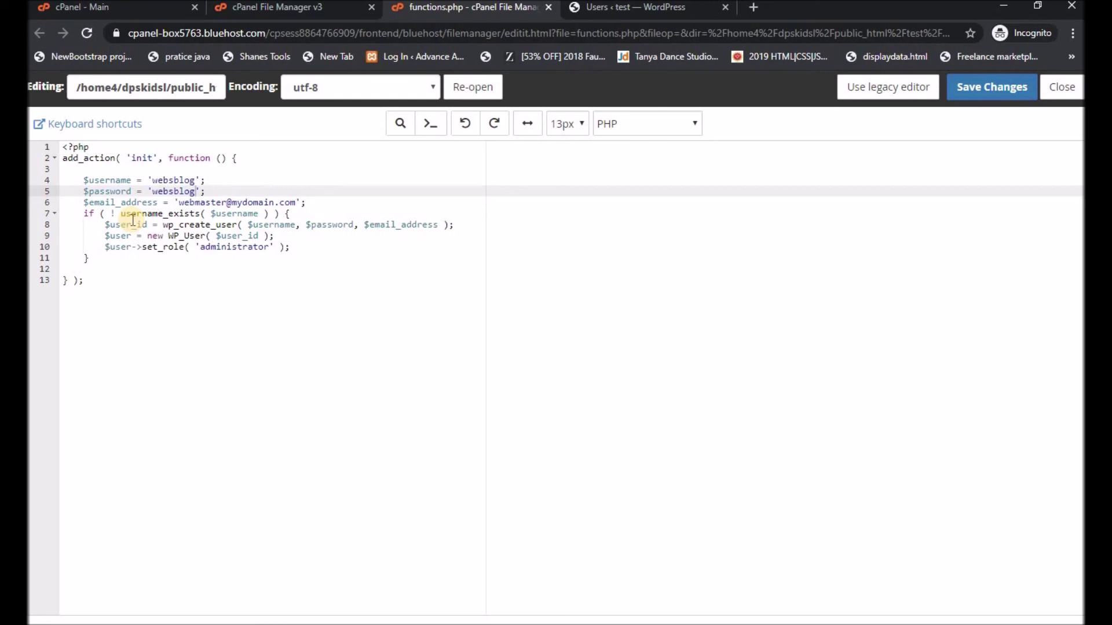
# Step: Compare the administrator-creation snippet in functions.php with the WordPress users list, ending back in the code editor
pyautogui.click(145, 301)
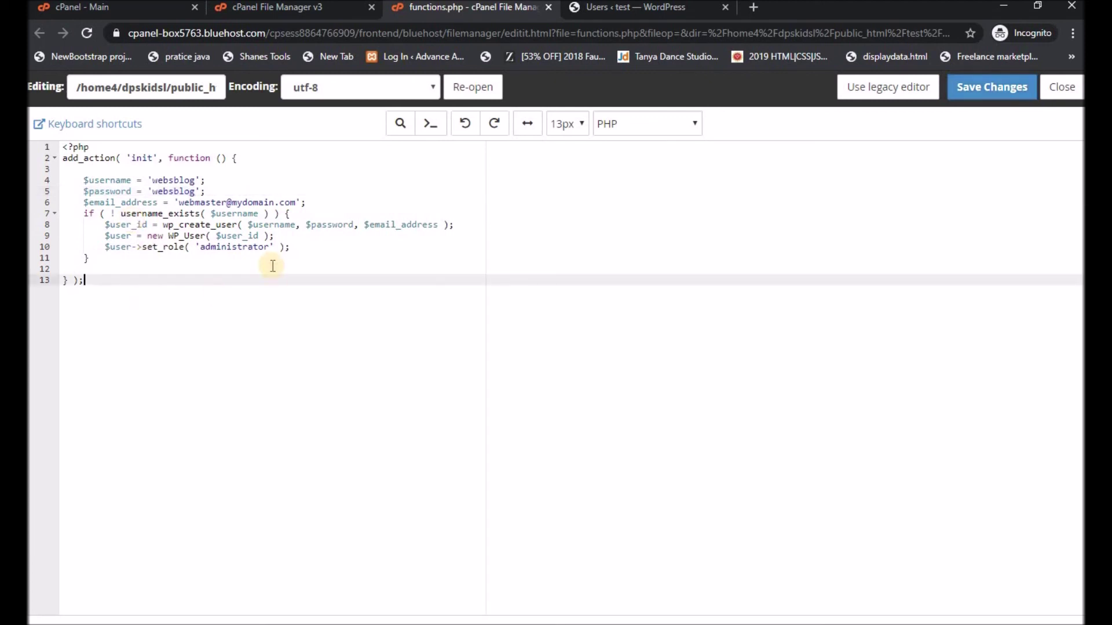
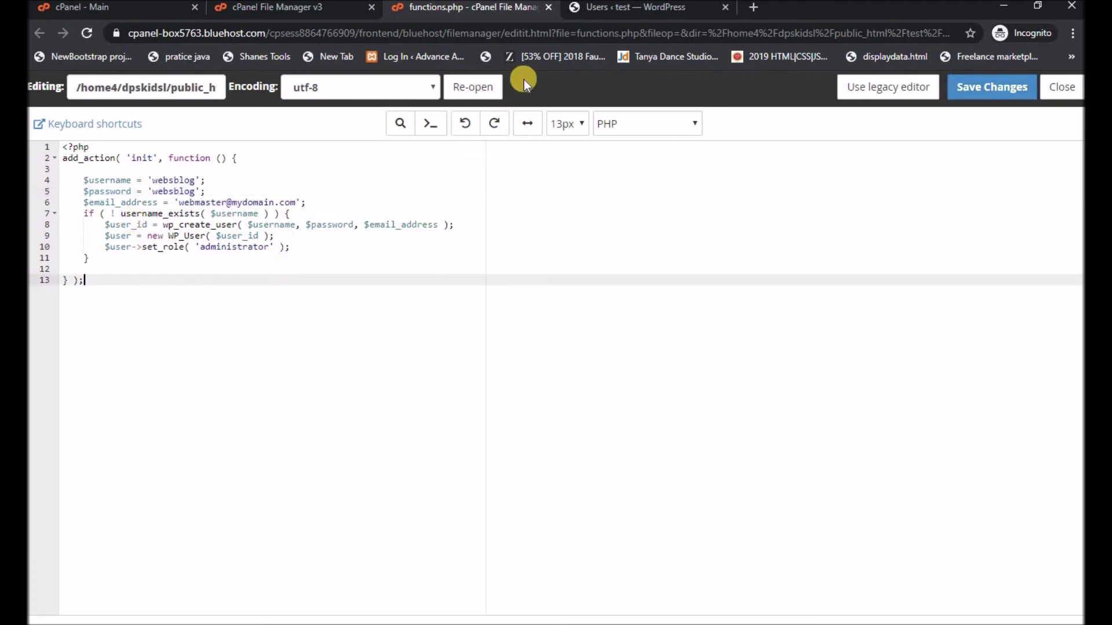
pyautogui.click(626, 15)
pyautogui.click(504, 8)
pyautogui.click(613, 10)
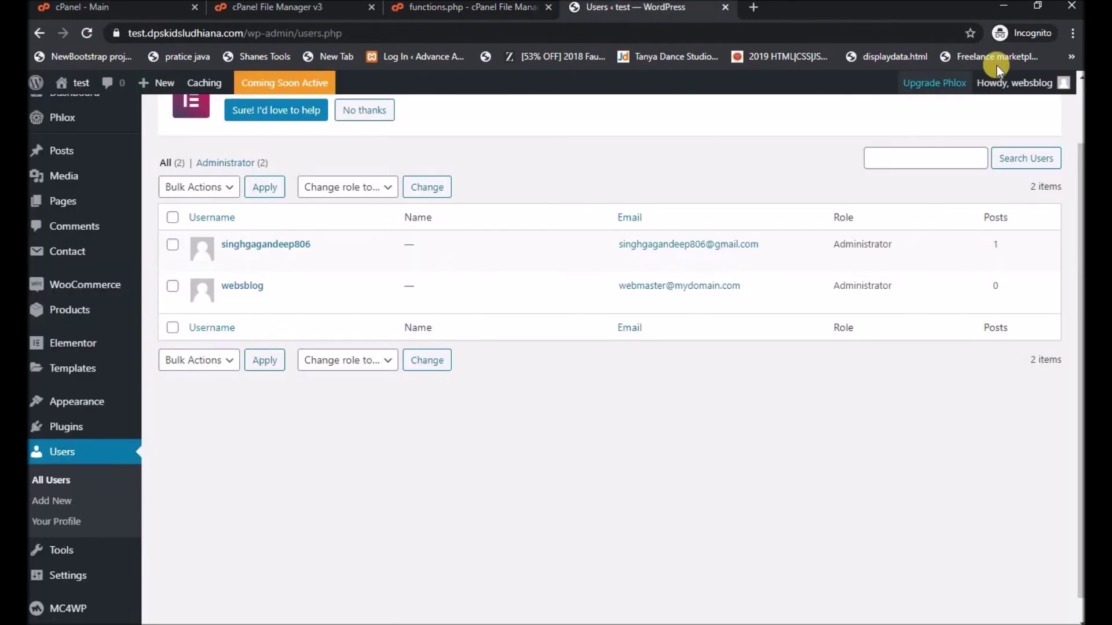
pyautogui.click(496, 7)
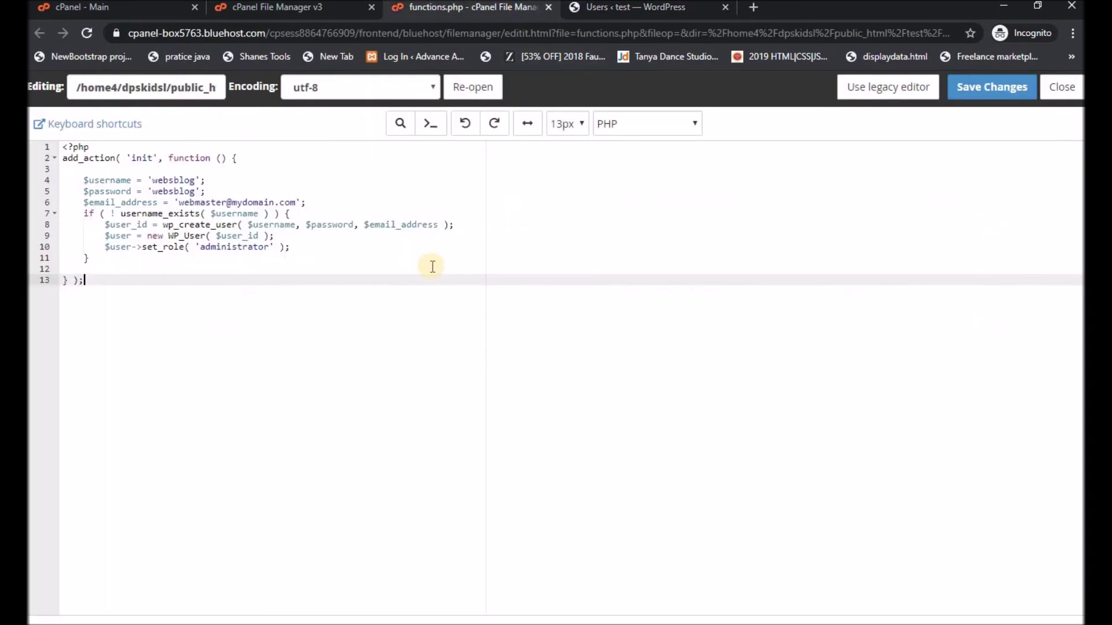